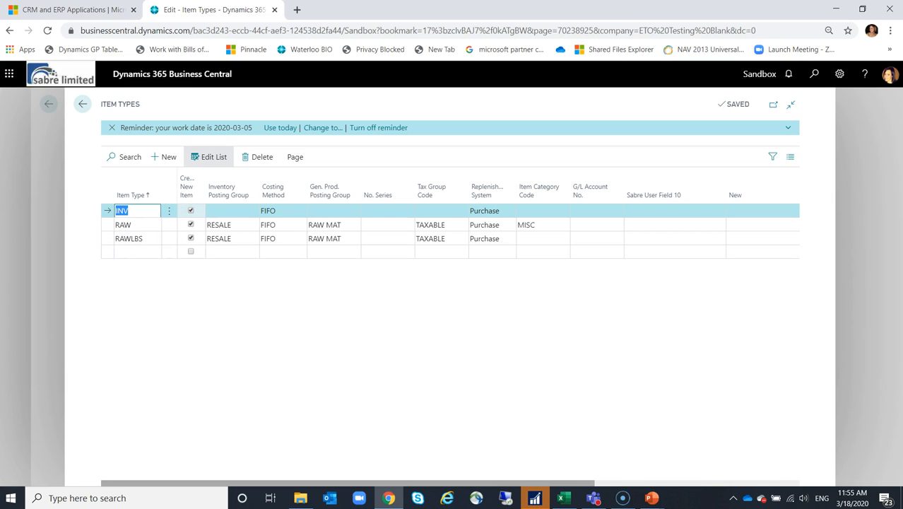
- Add an item type named RAWPCS to the list and enable new item creation for it
left_click(191, 211)
left_click(191, 211)
left_click(138, 252)
type("RAWPCS")
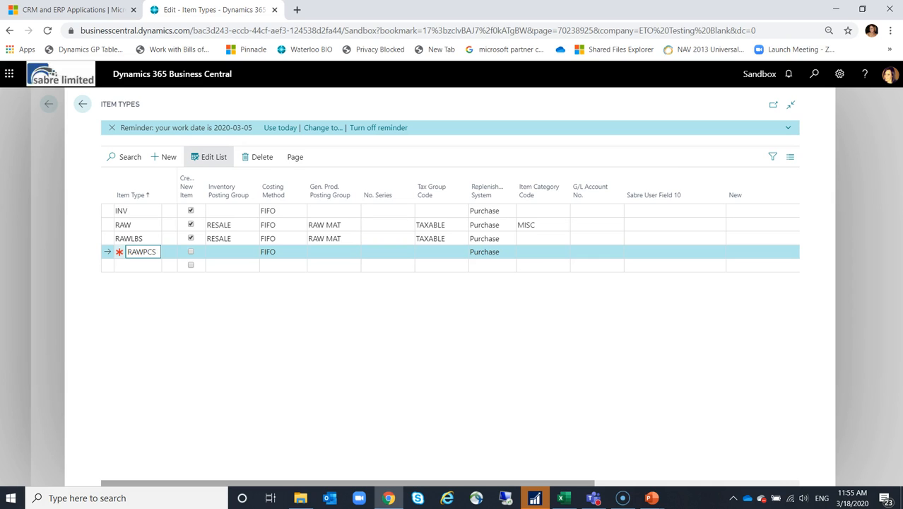
left_click(191, 252)
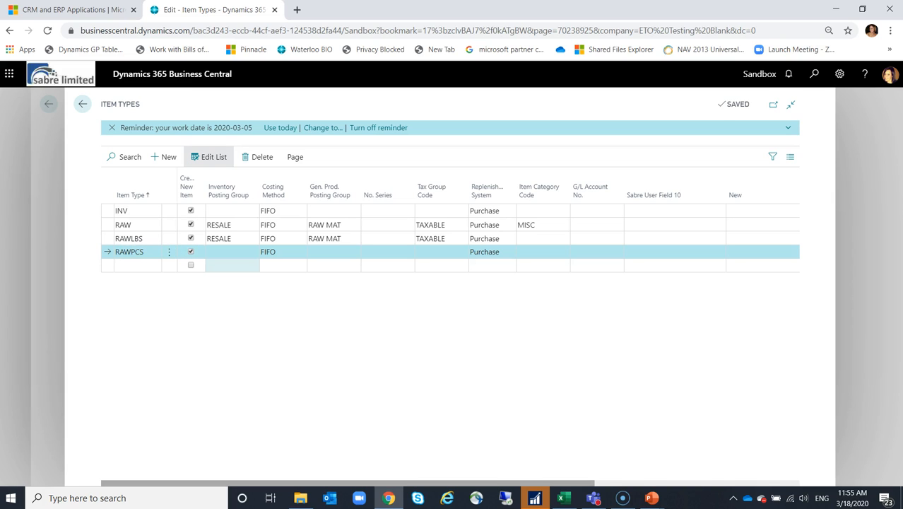
- Fill the RAWPCS row with inventory posting group RESALE, general product posting group RAW MAT and tax group TAXABLE
key("Tab")
key("F8")
key("Tab")
key("Tab")
key("F8")
key("Tab")
key("Tab")
key("F8")
key("Tab")
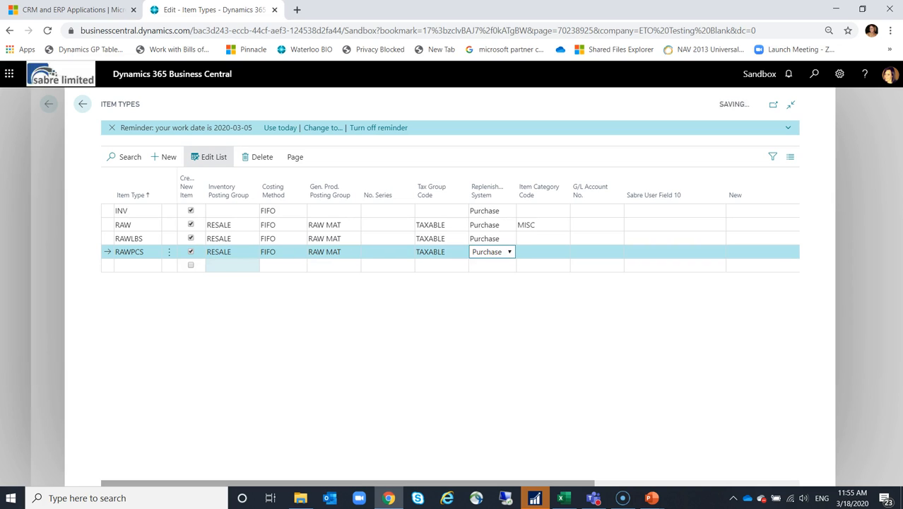
key("Tab")
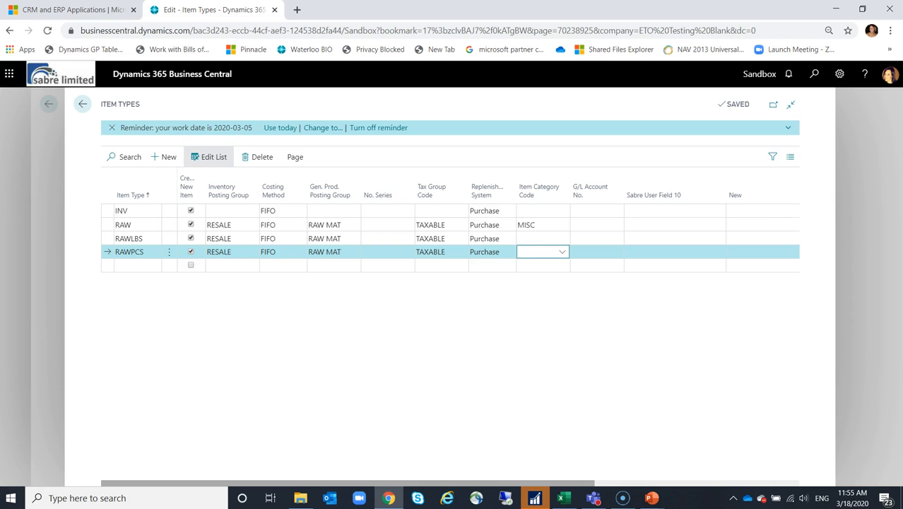
- Set the base unit of measure of the RAWPCS item type to PCS
left_click_drag(348, 483, 552, 483)
left_click(764, 251)
type("pcs")
key("Return")
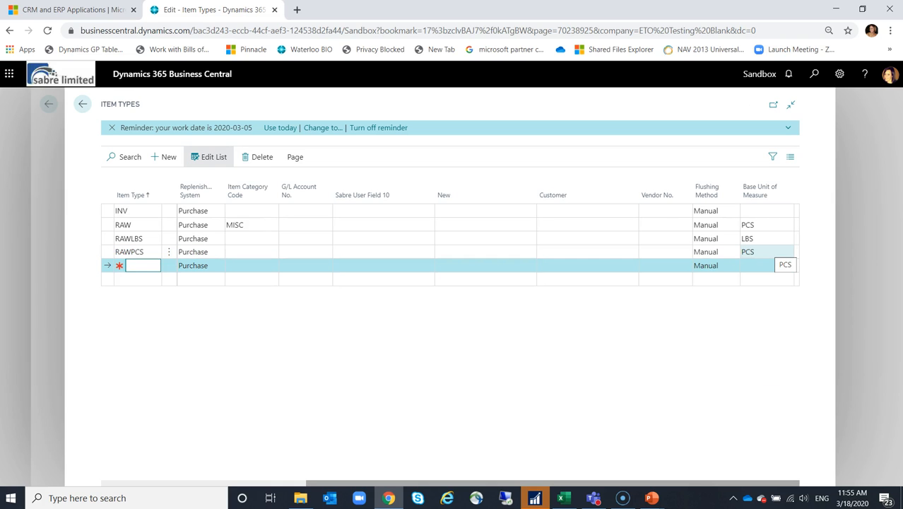
left_click(765, 251)
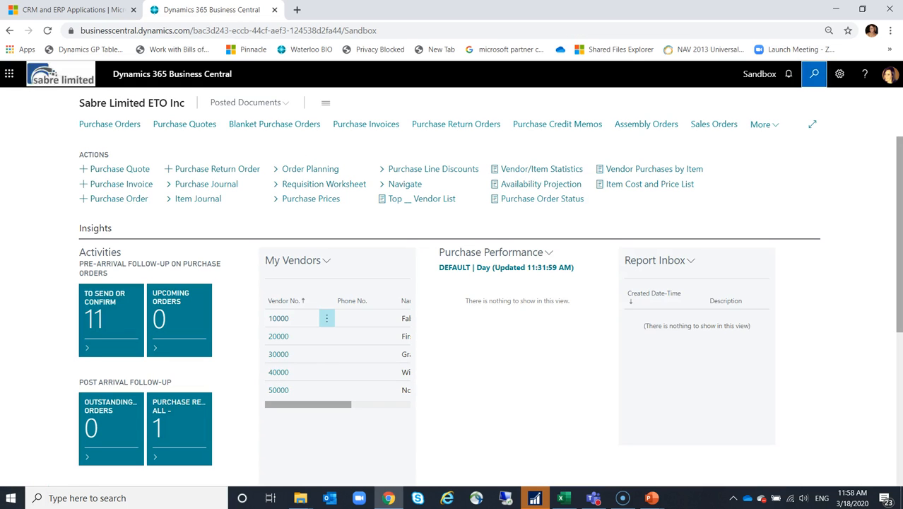
- Look up item number 15965999 in the Items list and clear the search
left_click(813, 74)
type("item")
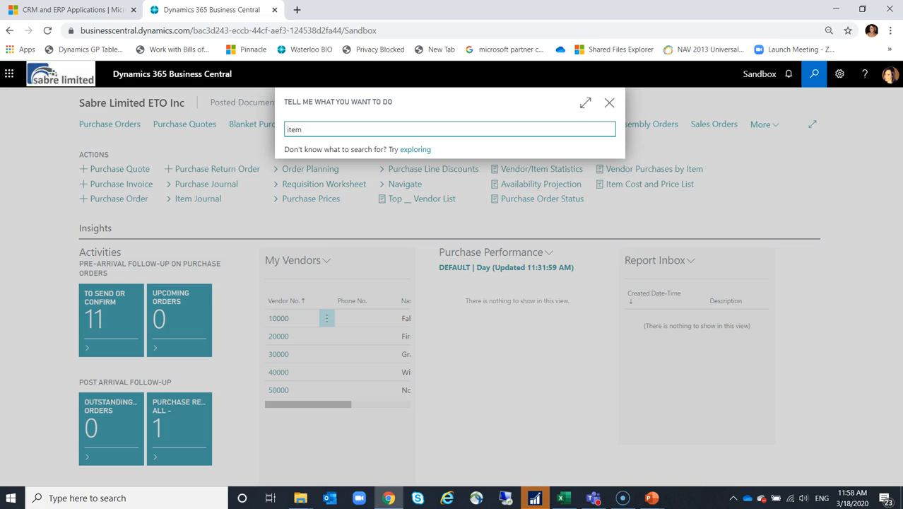
key("Return")
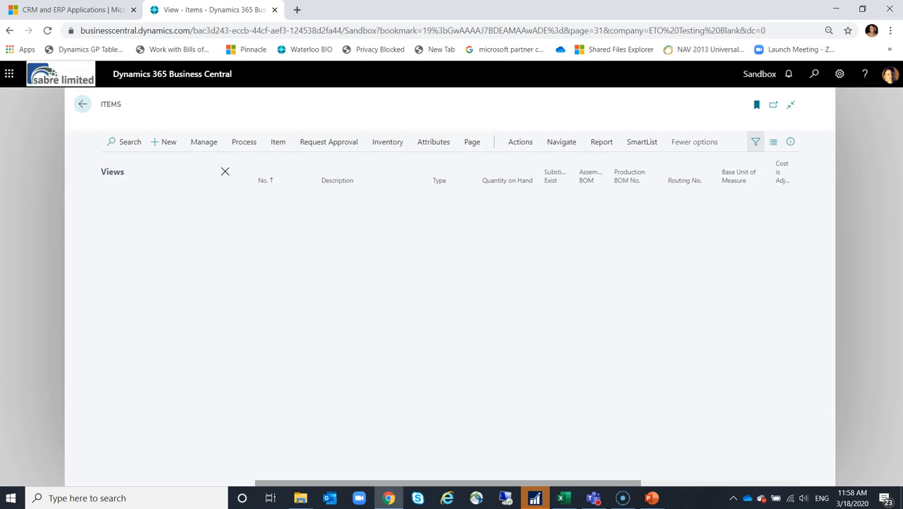
left_click(124, 156)
type("15965999")
key("Return")
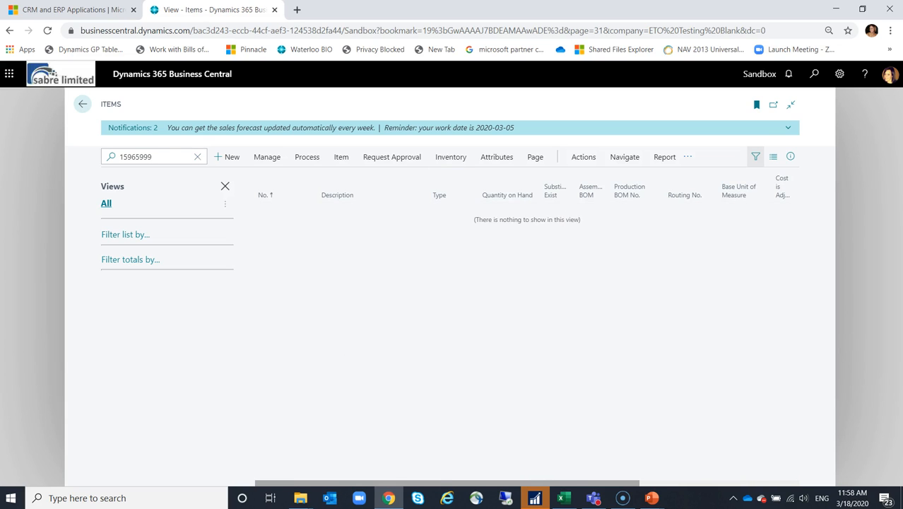
left_click(198, 156)
- Open the text file Complete System 10215369 in Notepad to examine its item lines, and close it
left_click(300, 498)
left_click(363, 447)
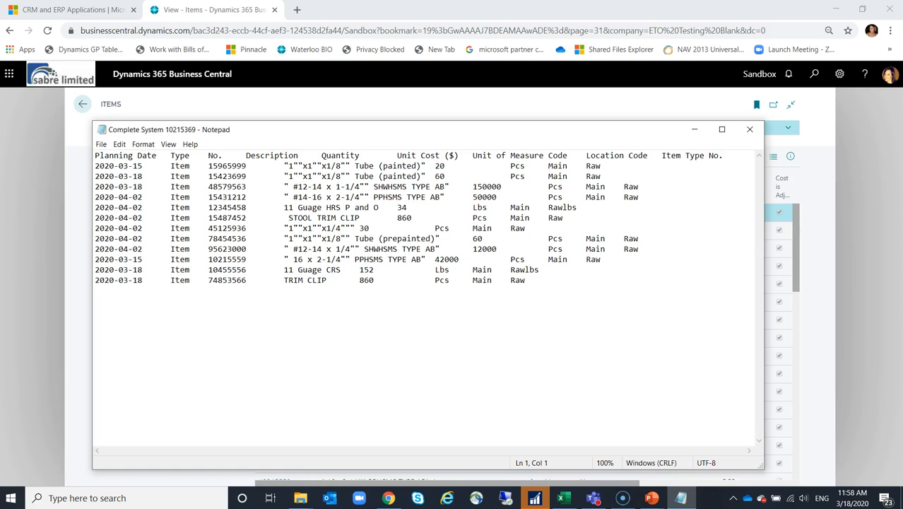
left_click(232, 166)
left_click(750, 129)
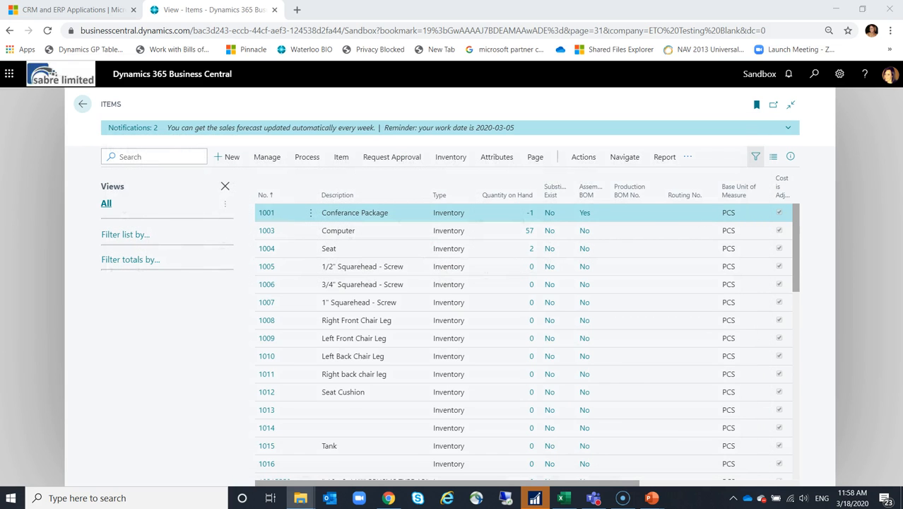
- Leave the Items list, go to the Jobs list and open the card of job J00020, Complete System 10215369
left_click(83, 104)
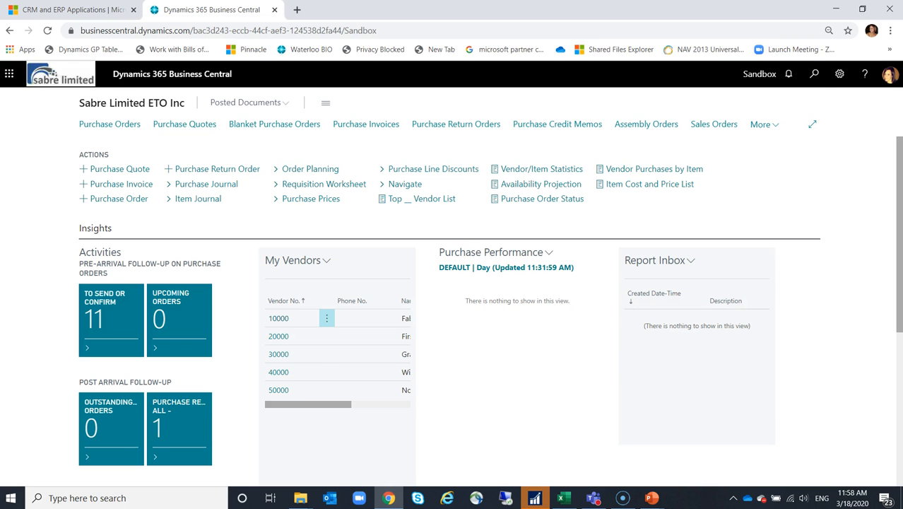
left_click(814, 73)
type("job")
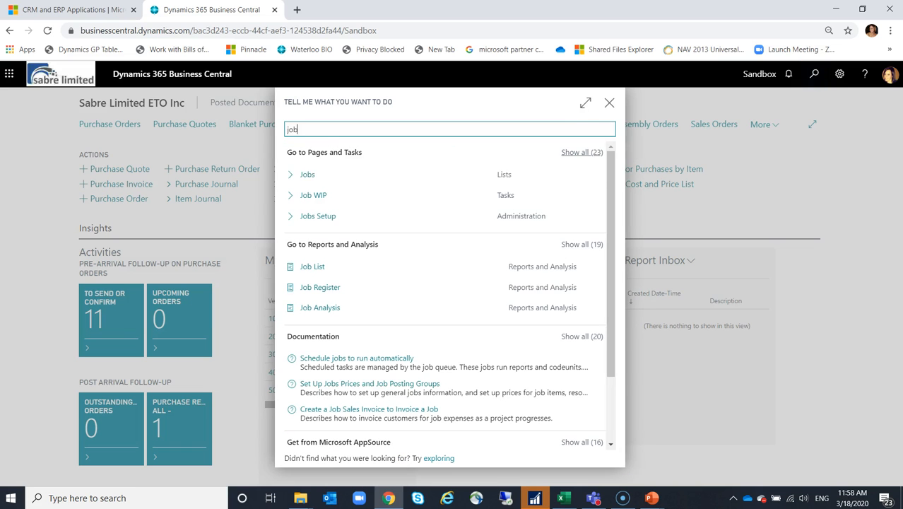
key("Down")
key("Return")
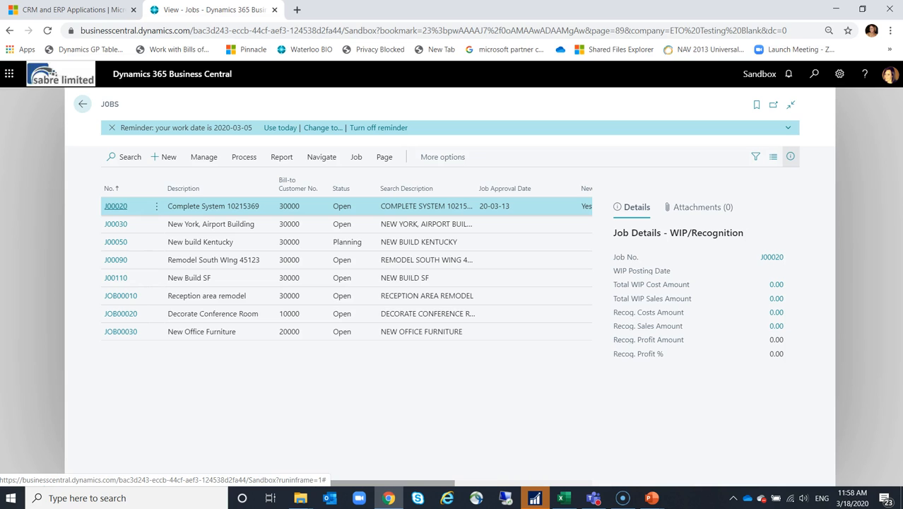
left_click(116, 206)
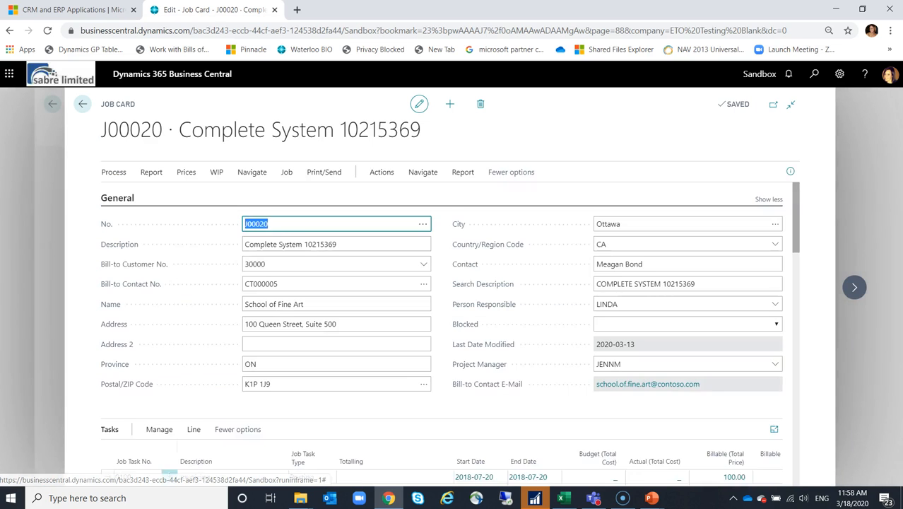
- Select job task 0275 Material Import and open its BOM planning lines
scroll(233, 410, "down", 2)
left_click(234, 429)
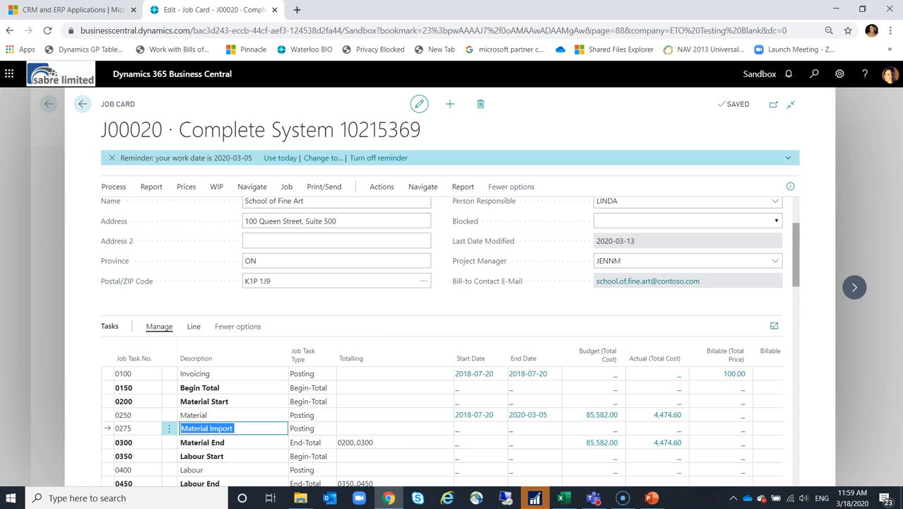
left_click(159, 326)
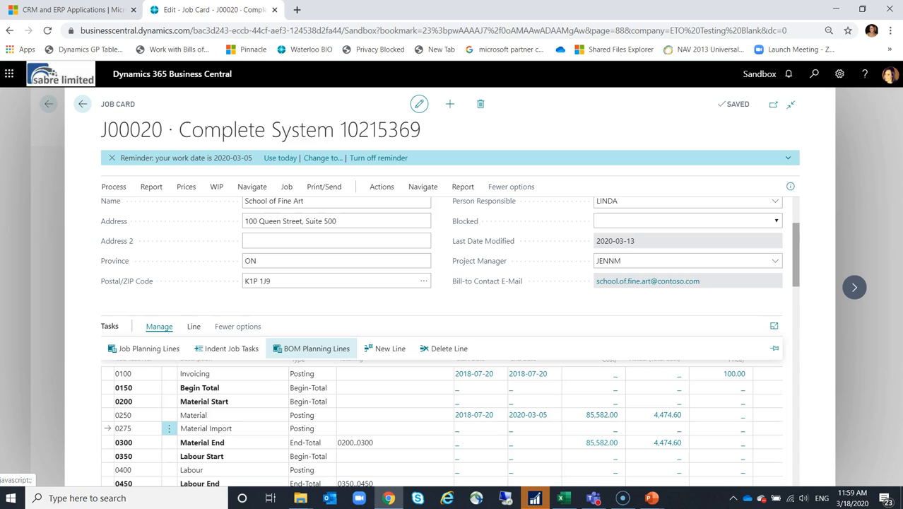
left_click(312, 348)
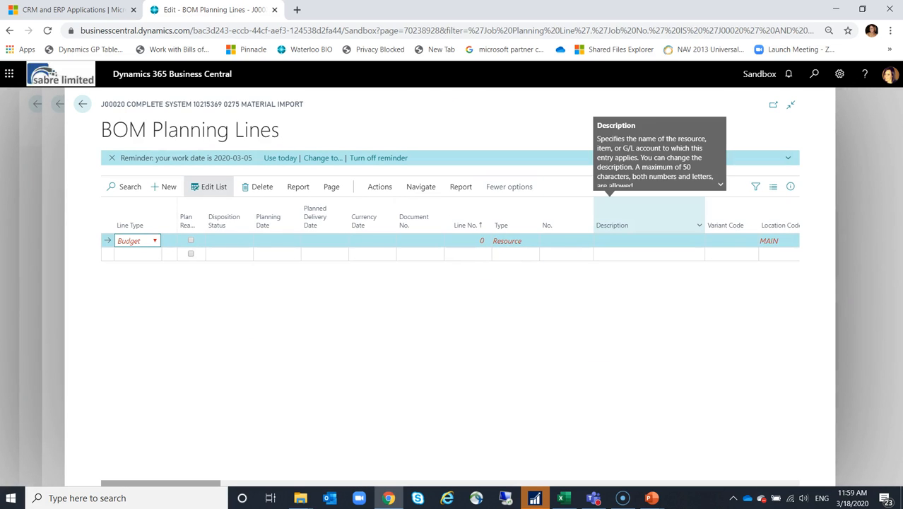
- Start a BOM import using the SYSTEM template, placing the lines at the end of the list
left_click(379, 187)
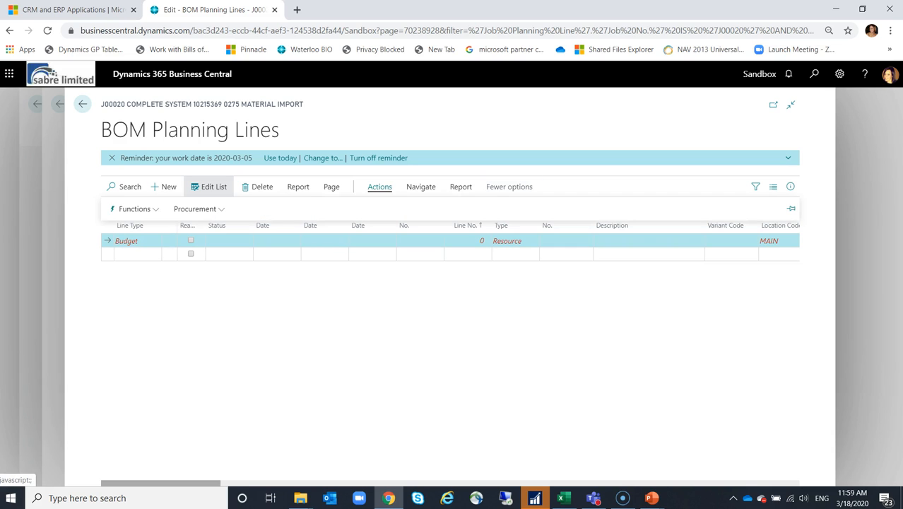
left_click(134, 208)
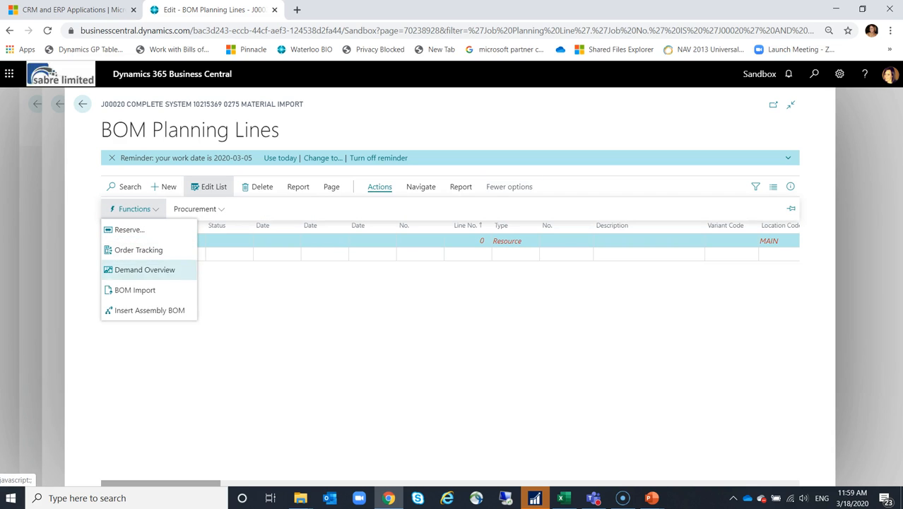
left_click(136, 290)
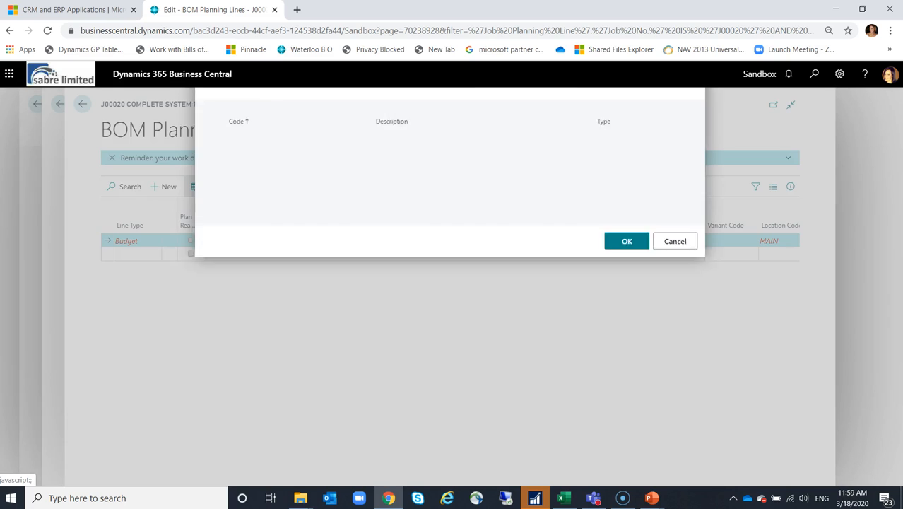
left_click(404, 219)
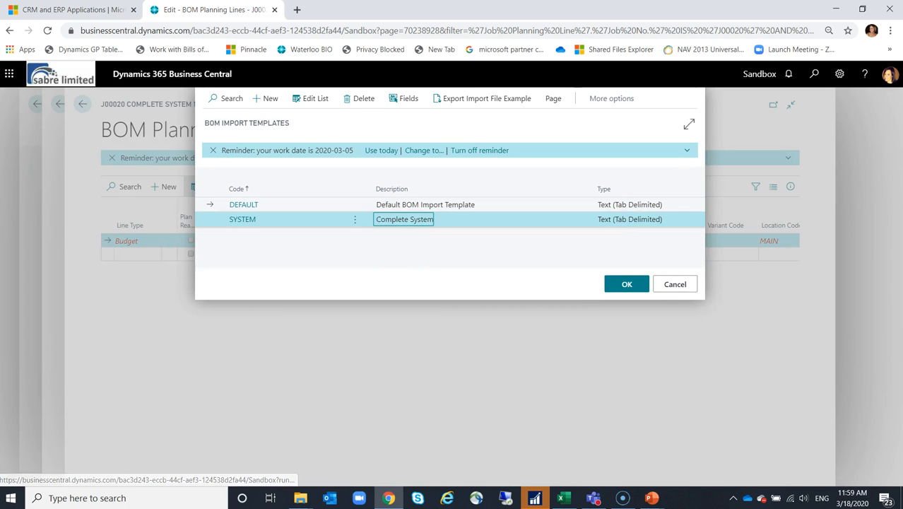
key("Return")
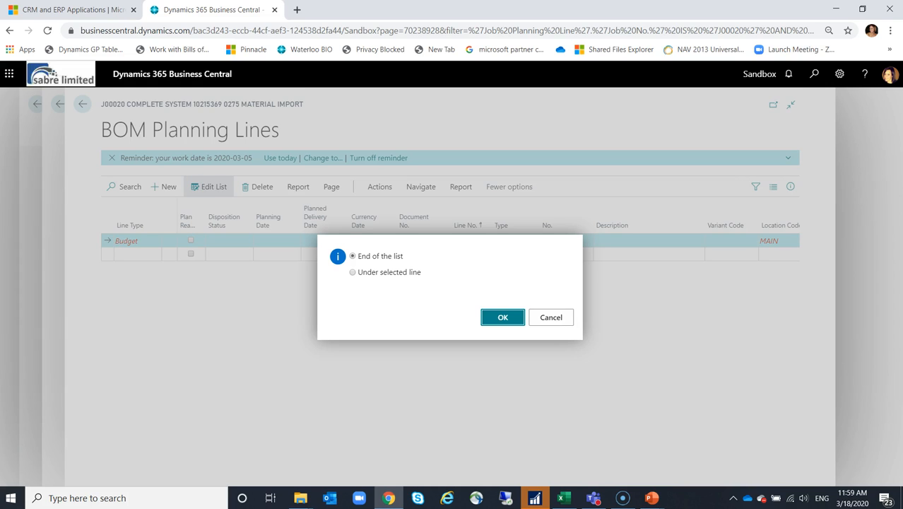
key("Return")
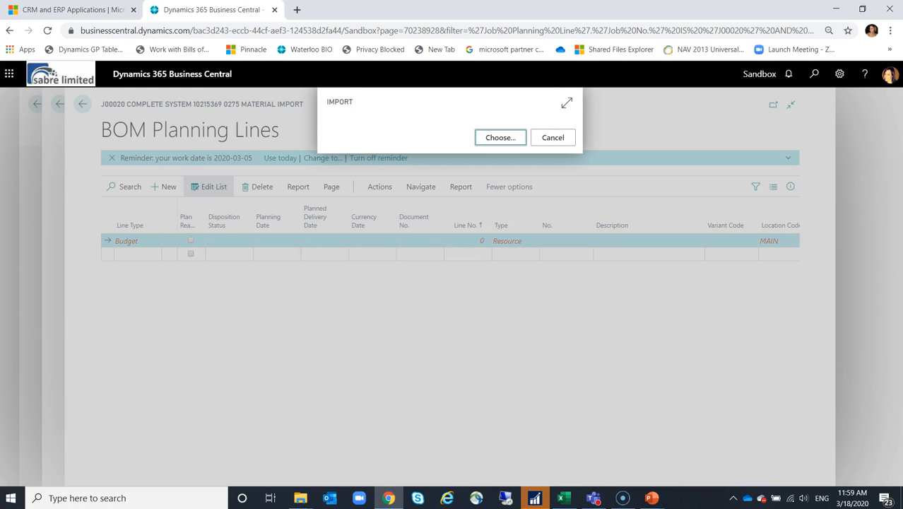
- Import the BOM planning lines from the text document Complete System 10215369 in the ETO folder
left_click(502, 137)
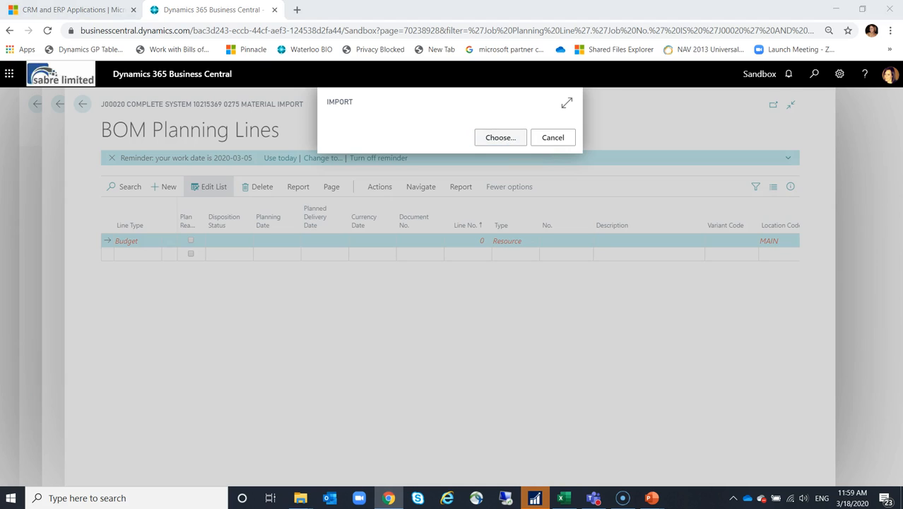
left_click(161, 82)
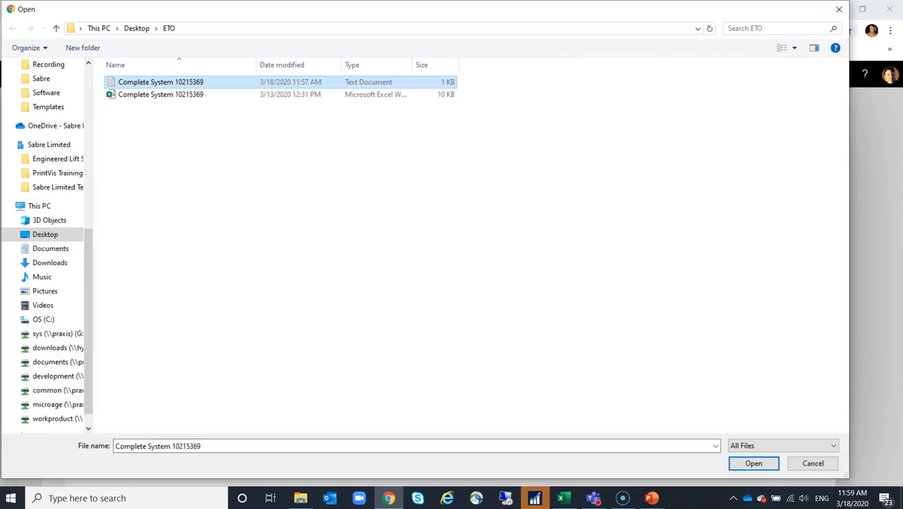
key("Return")
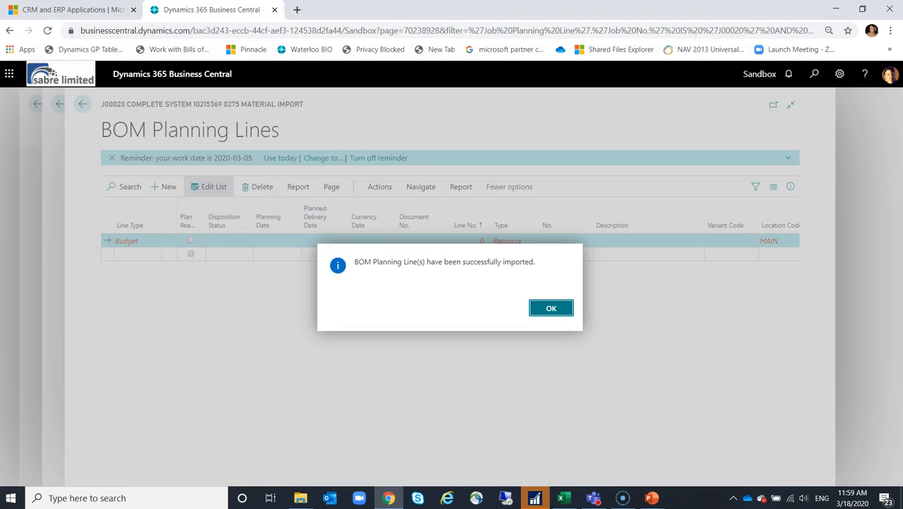
key("Return")
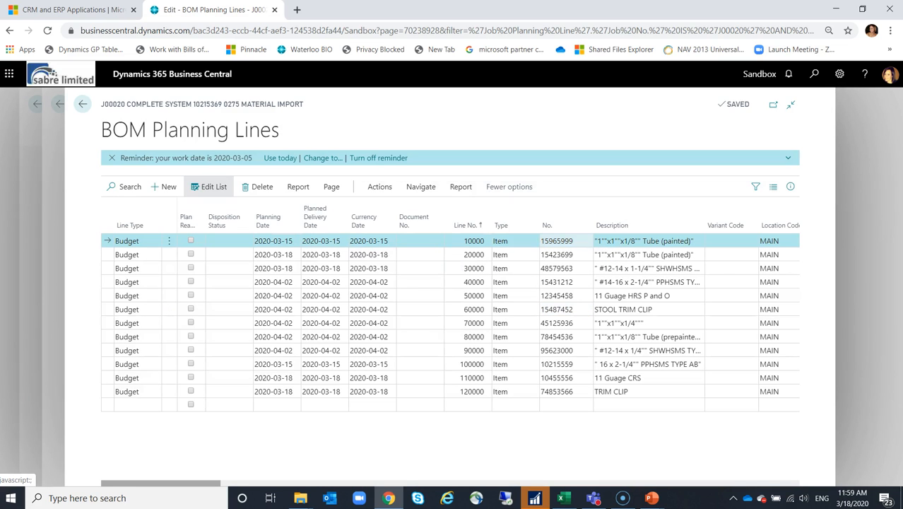
- Select the item number of the first planning line and open the Items list
left_click(574, 240)
key("ctrl+c")
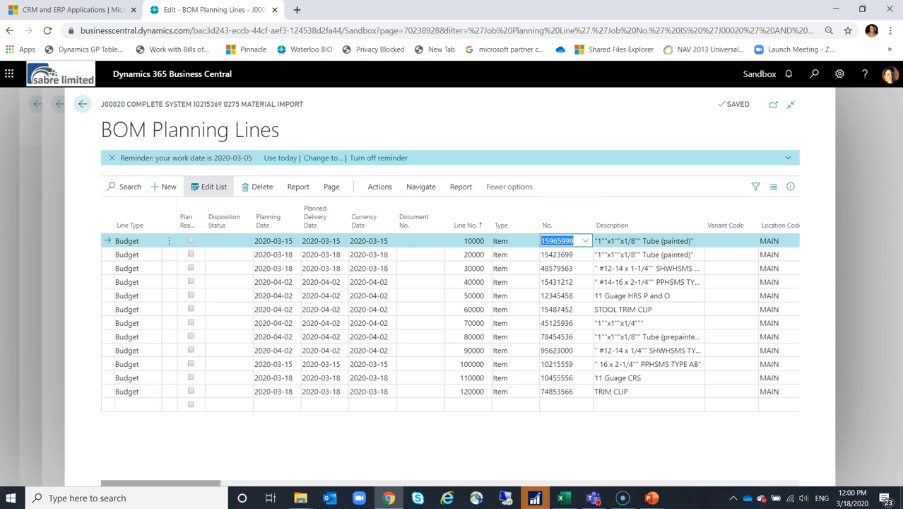
left_click(813, 74)
type("item")
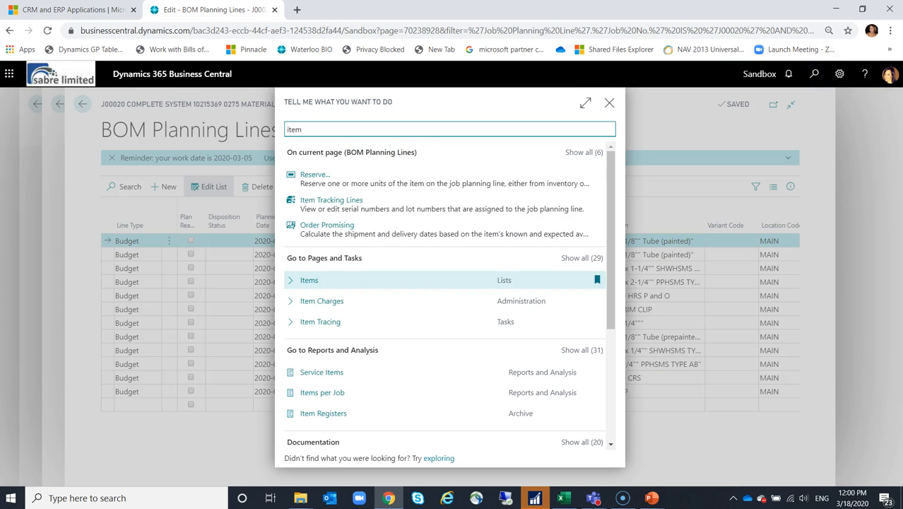
key("Return")
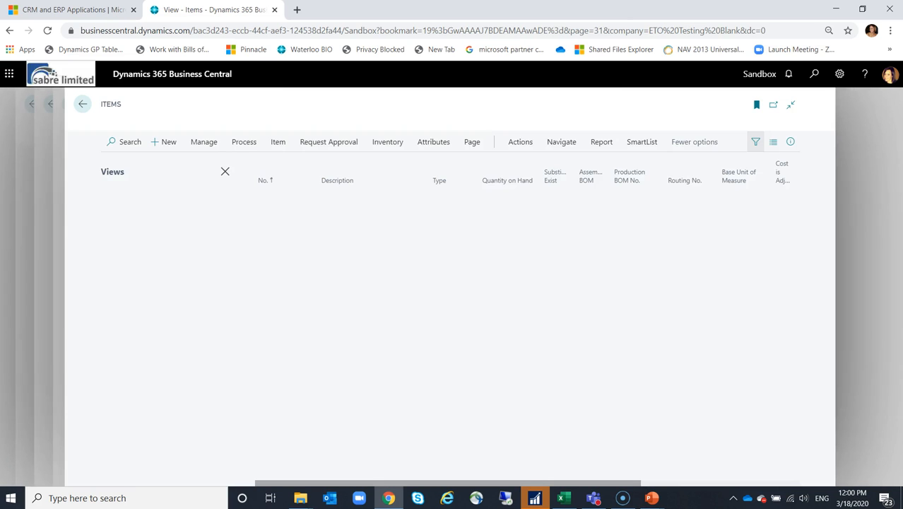
- Search the items for 15965999 and open its item card to review the details
left_click(124, 157)
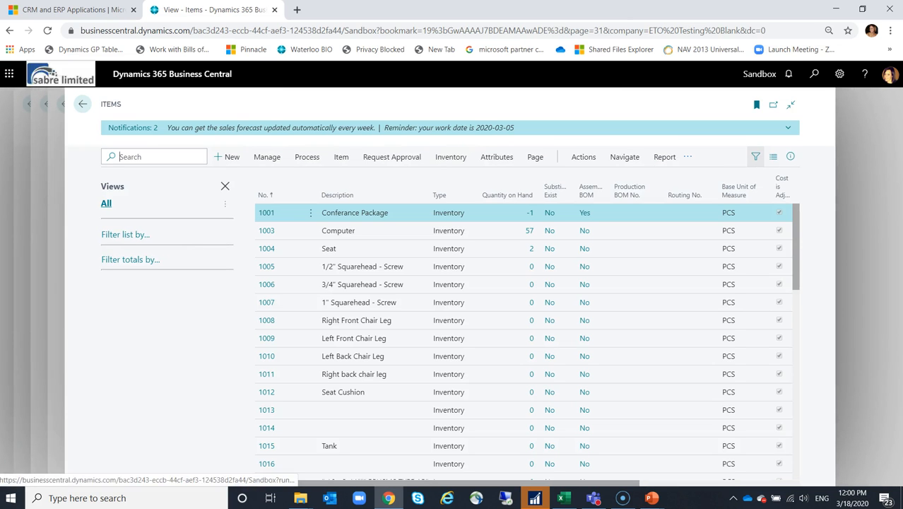
key("ctrl+v")
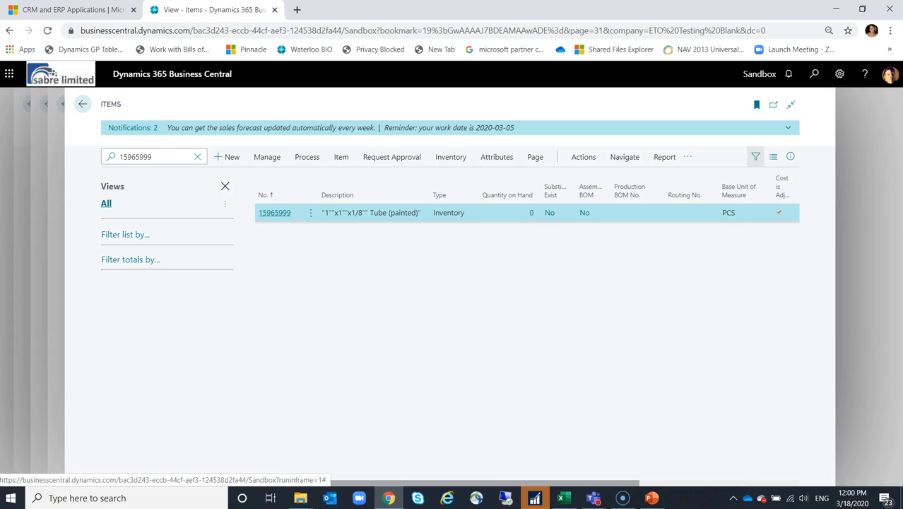
left_click(274, 213)
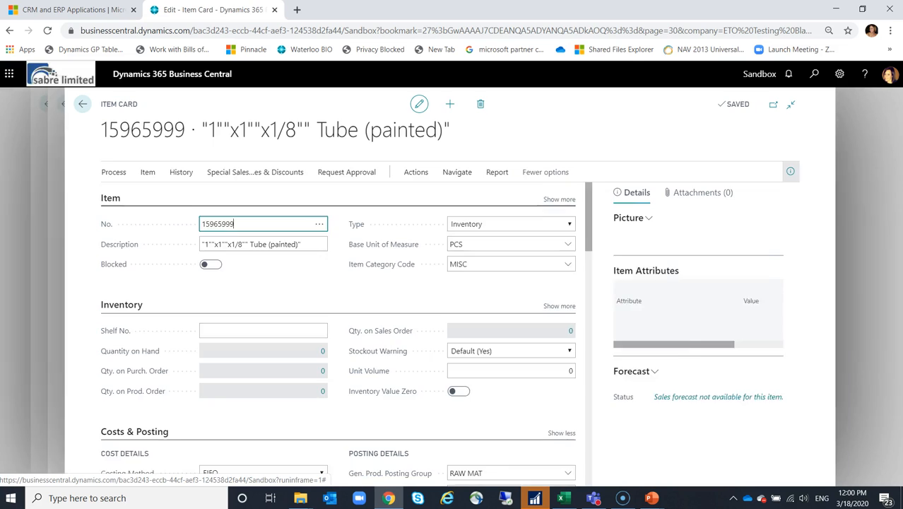
scroll(337, 332, "down", 5)
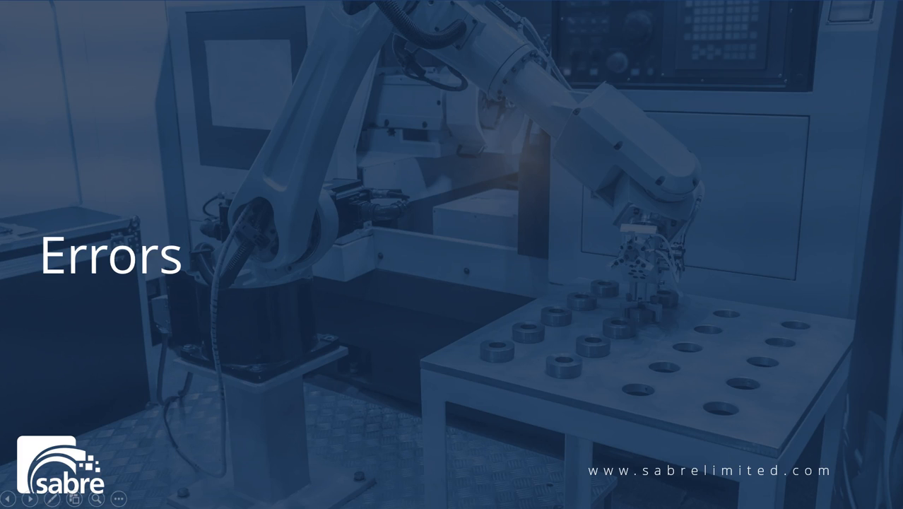
- Switch to Business Central, find the Inventory Setup page and open its ETO item types setup
key("alt+Tab")
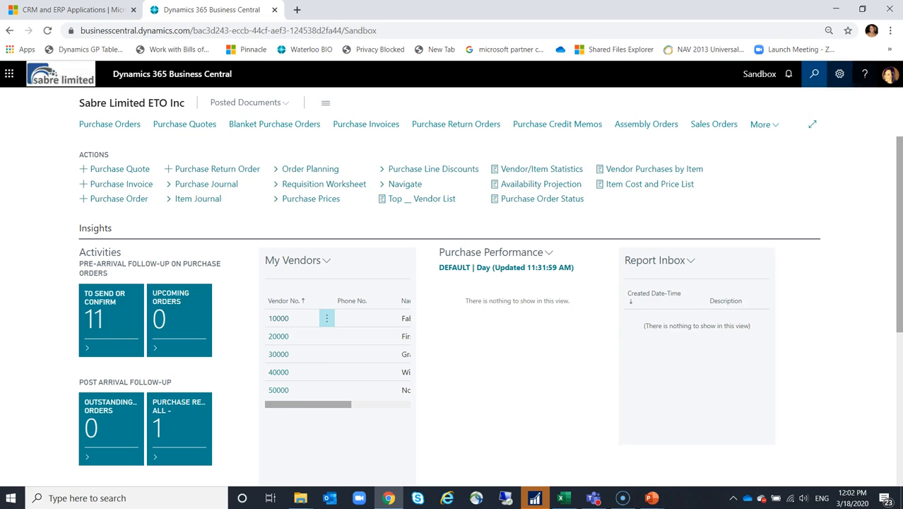
left_click(813, 73)
type("inventory setup")
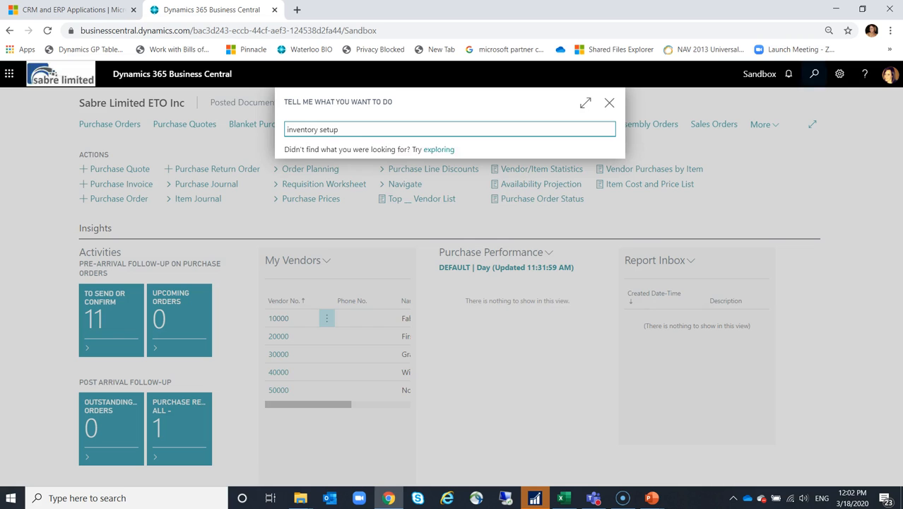
key("Return")
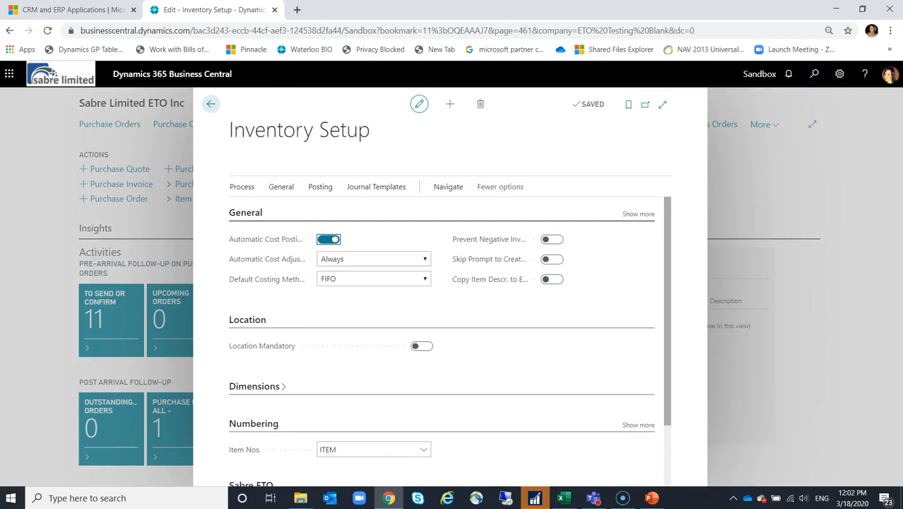
left_click(242, 186)
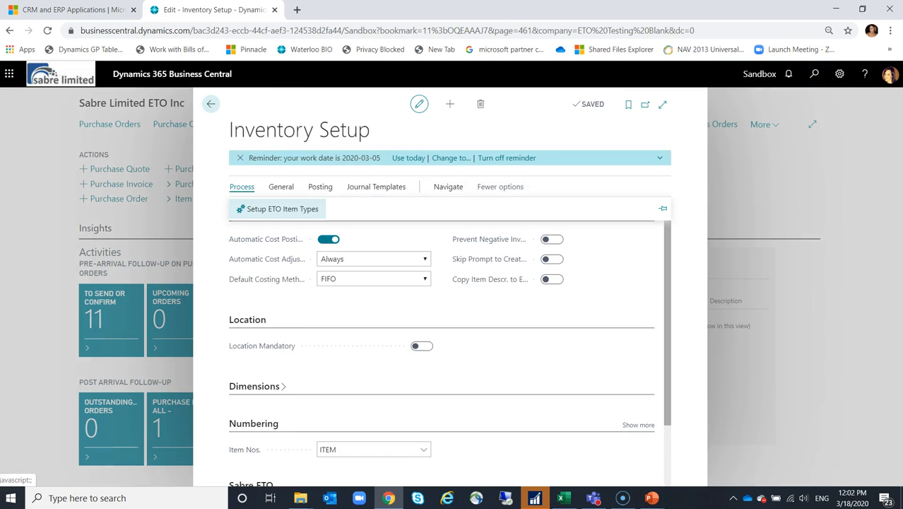
left_click(282, 208)
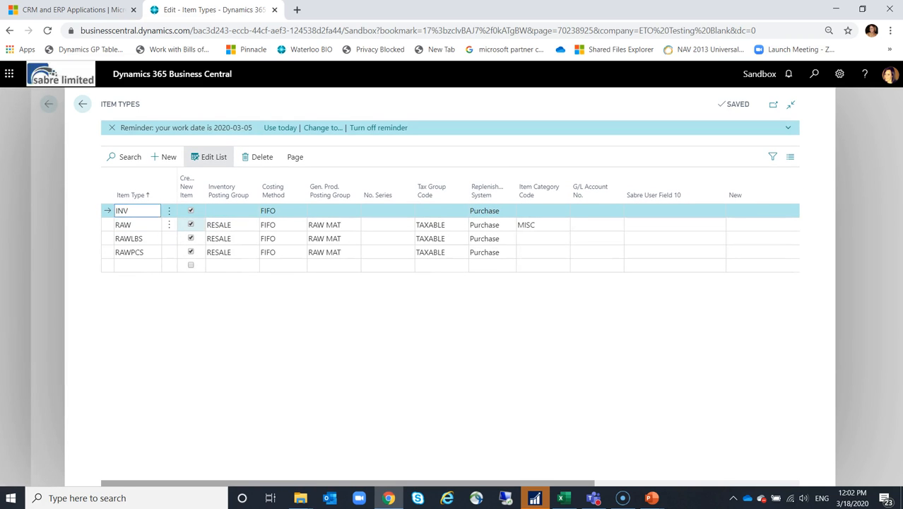
- Disable automatic creation of new items for the RAW item type, then close the item types and inventory setup
left_click(191, 224)
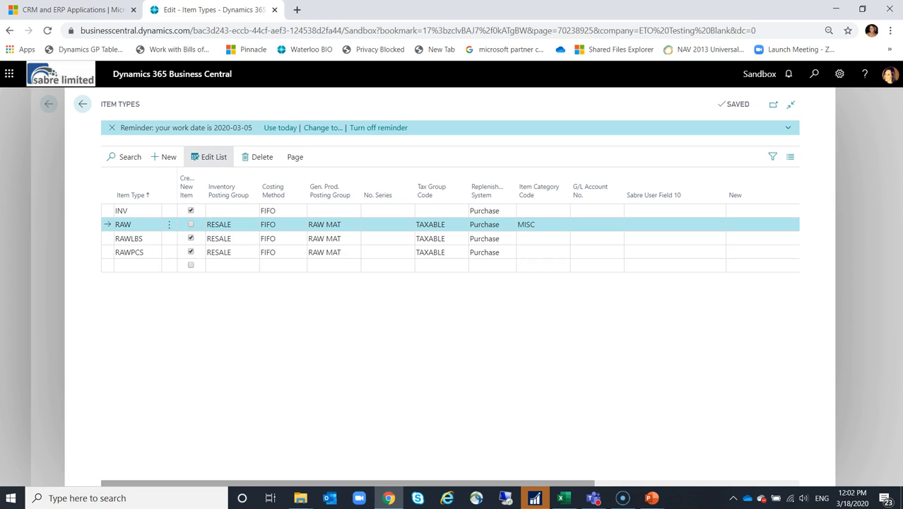
left_click(83, 104)
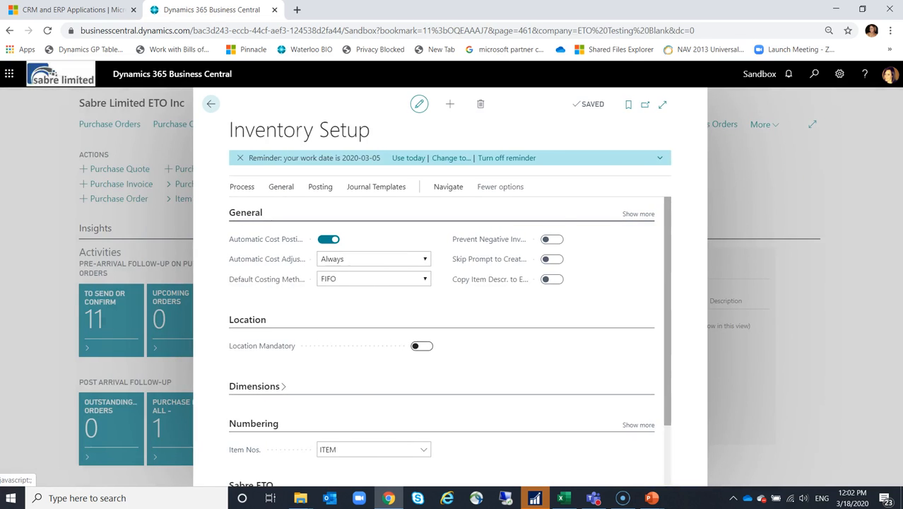
key("Escape")
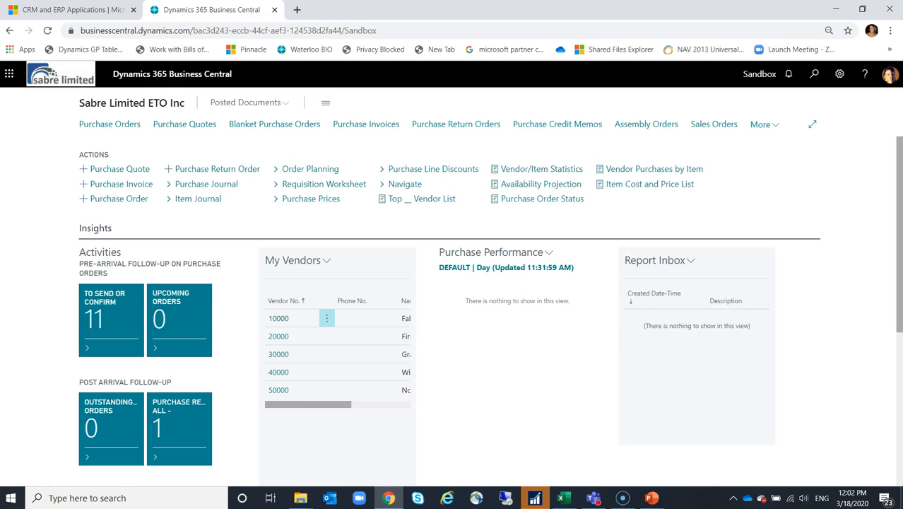
- Find the Jobs list and open the job card of J00020, Complete System 10215369
key("alt+q")
type("job")
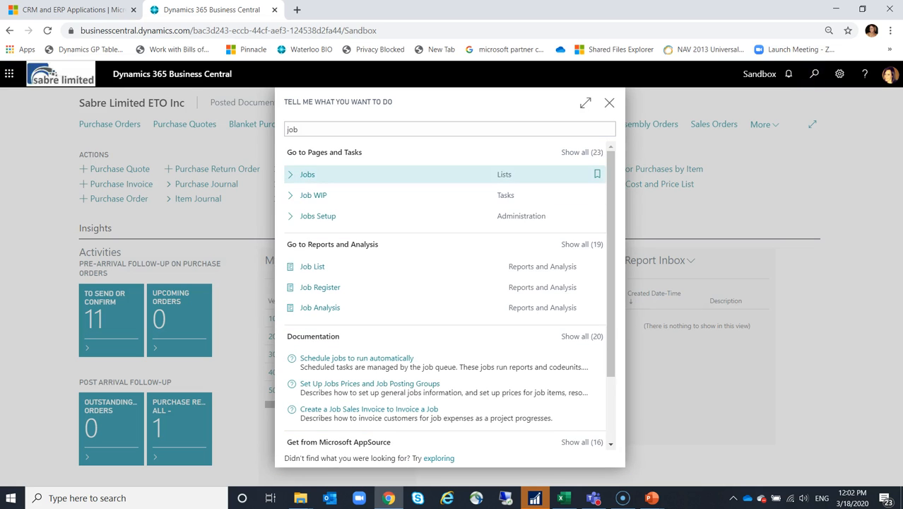
key("Return")
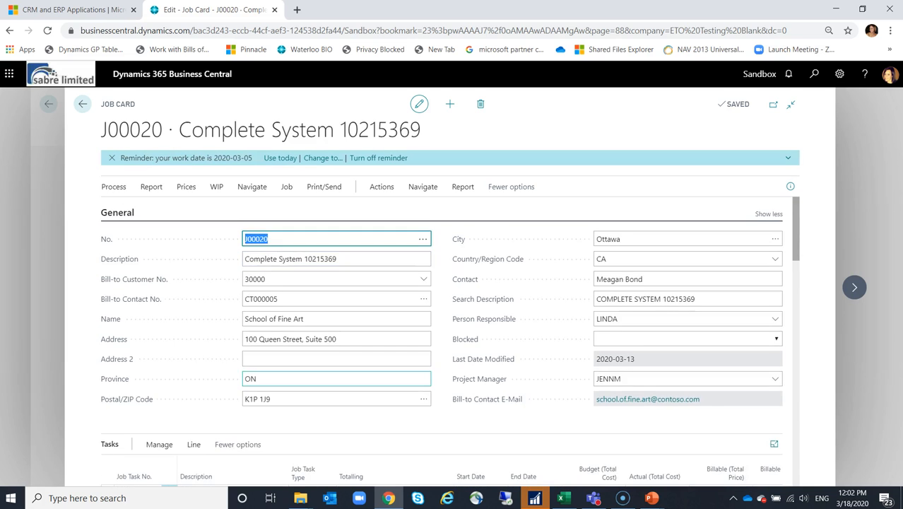
- Open the BOM planning lines of job task 0275, Material Import
scroll(261, 377, "down", 1)
scroll(205, 396, "down", 1)
left_click(205, 428)
left_click(159, 326)
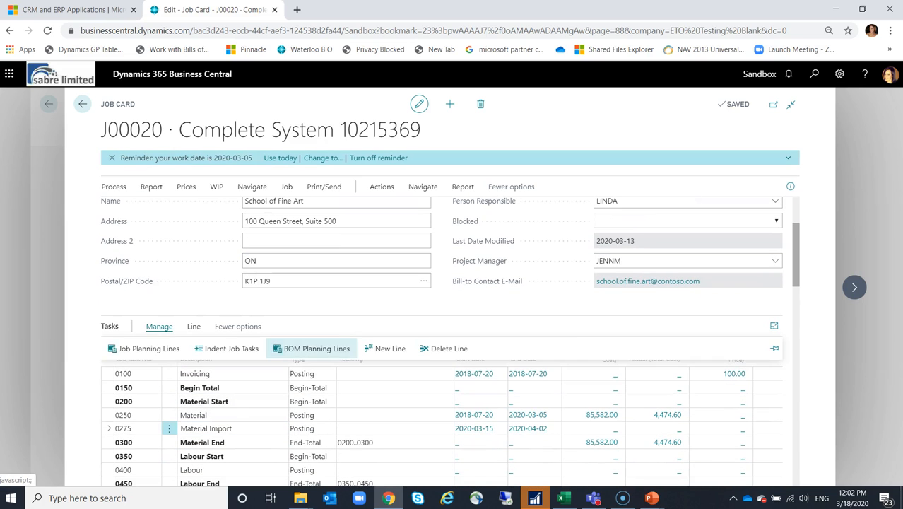
left_click(311, 349)
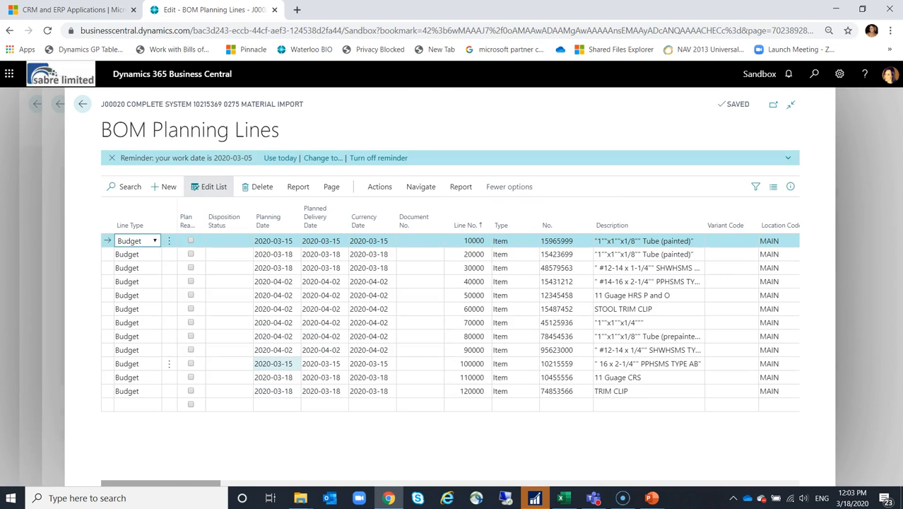
- Start another BOM import into the Material Import task's planning lines using the SYSTEM template
left_click(379, 187)
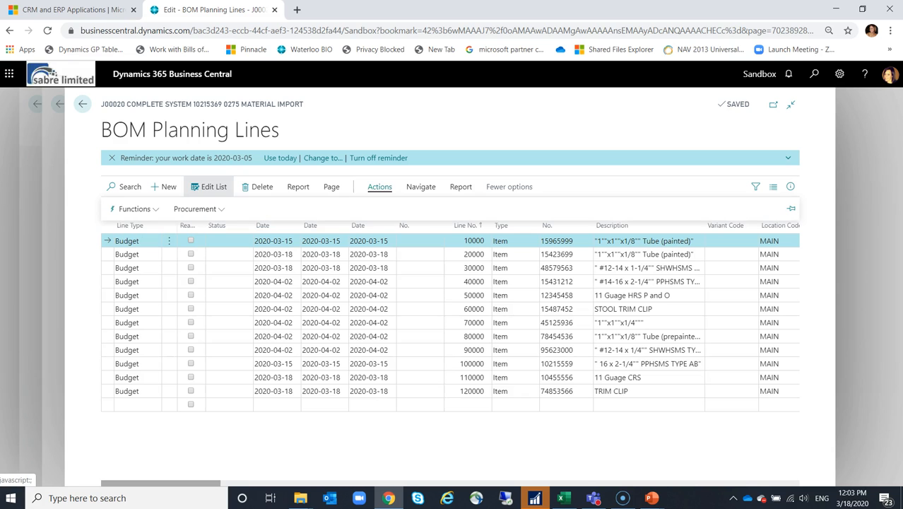
left_click(134, 208)
left_click(134, 290)
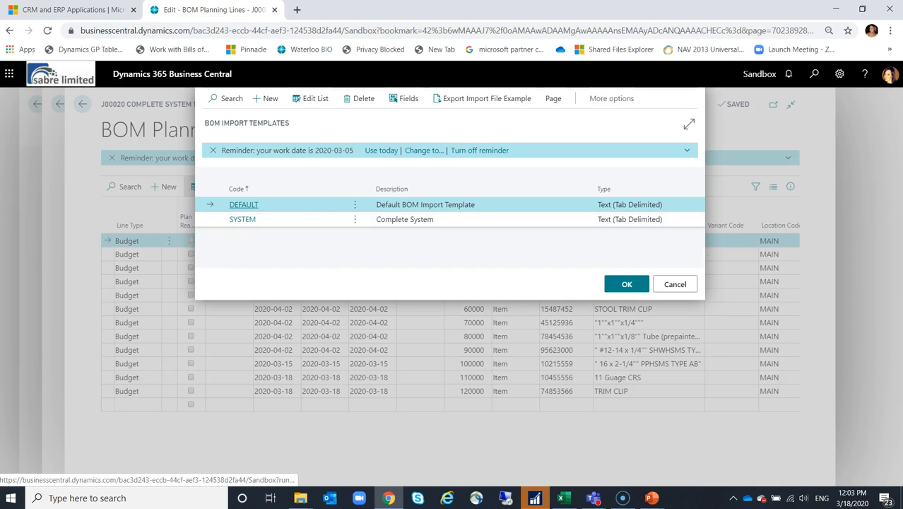
left_click(404, 220)
left_click(626, 283)
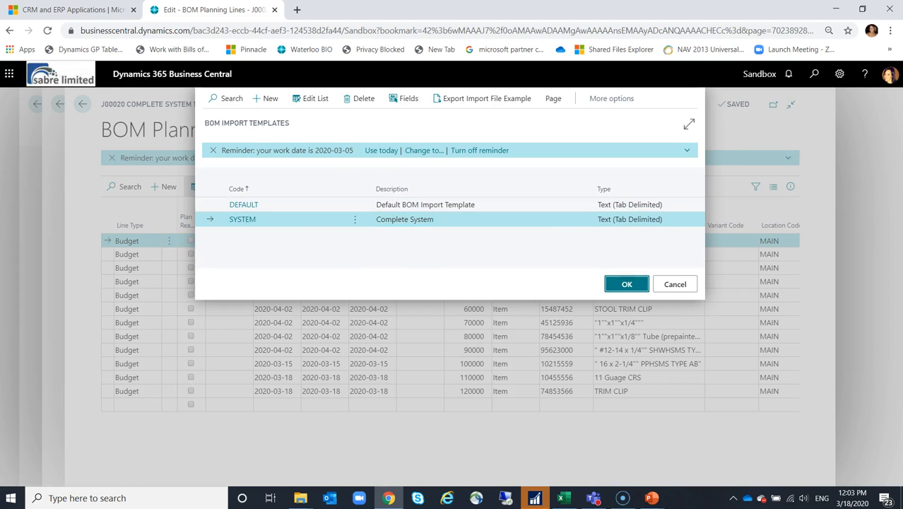
key("Return")
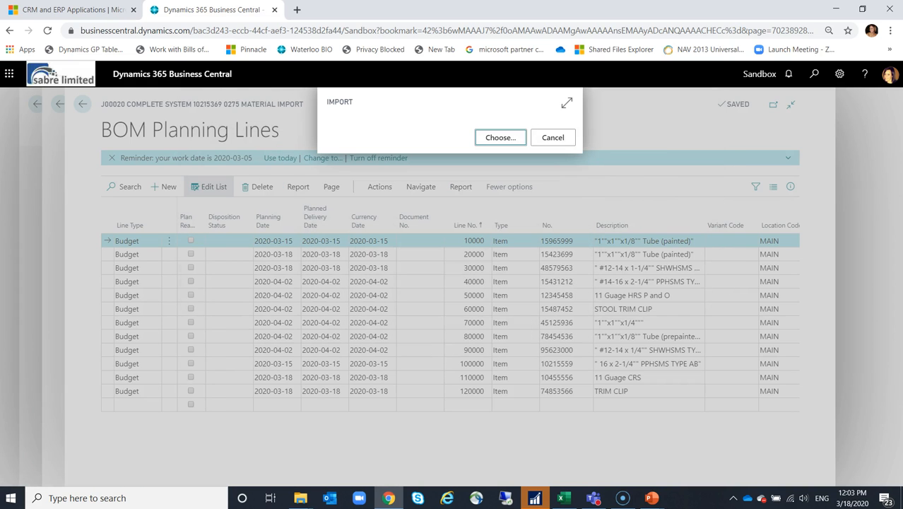
- Try to import the Complete System 10215369 text document from the ETO folder and bring up the BOM import error list
left_click(500, 138)
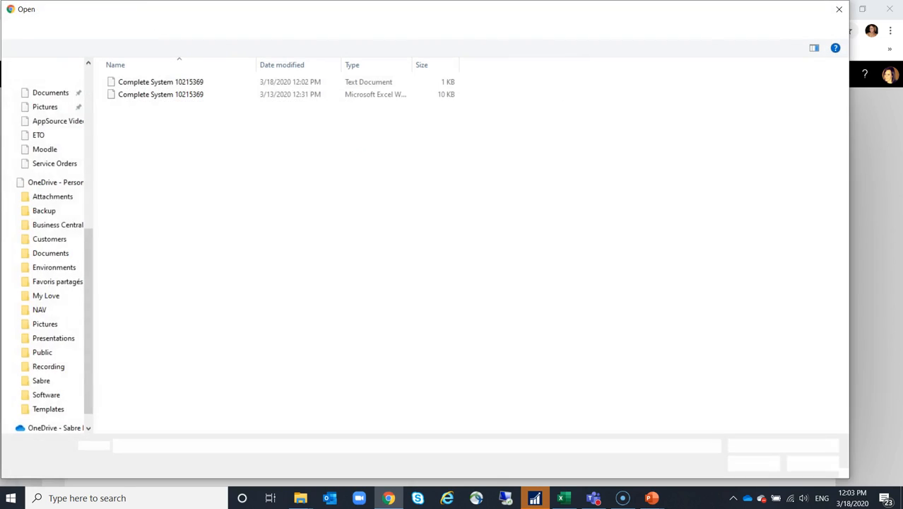
left_click(160, 82)
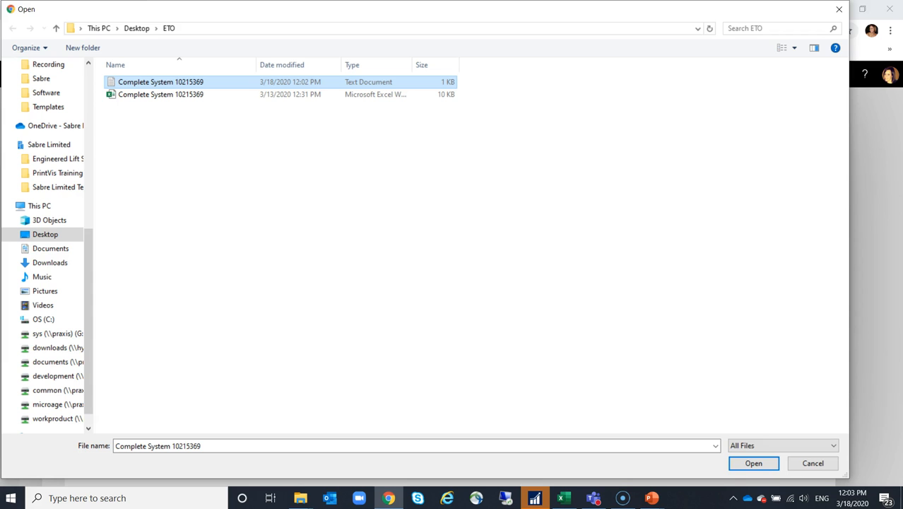
left_click(753, 463)
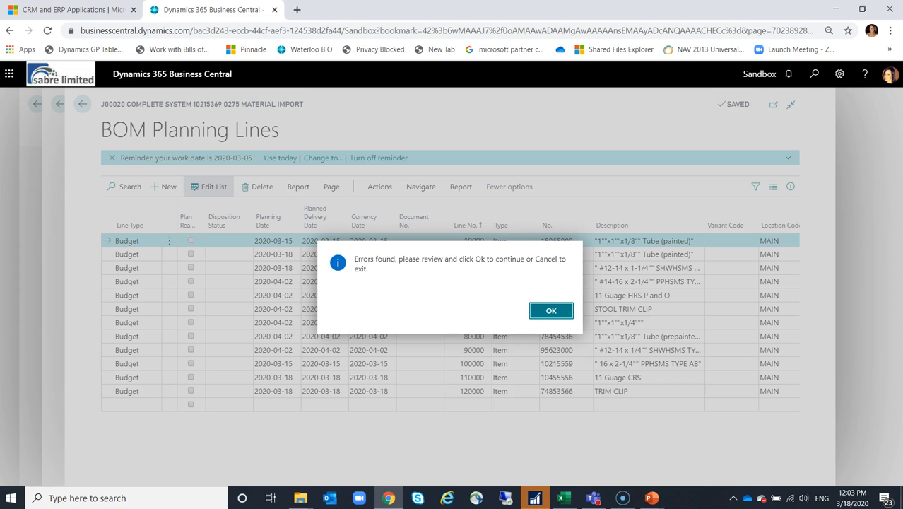
left_click(551, 310)
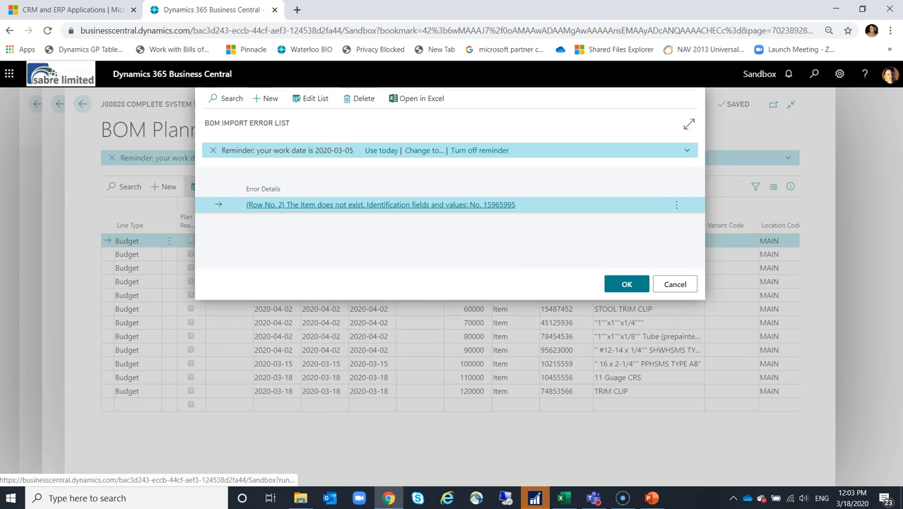